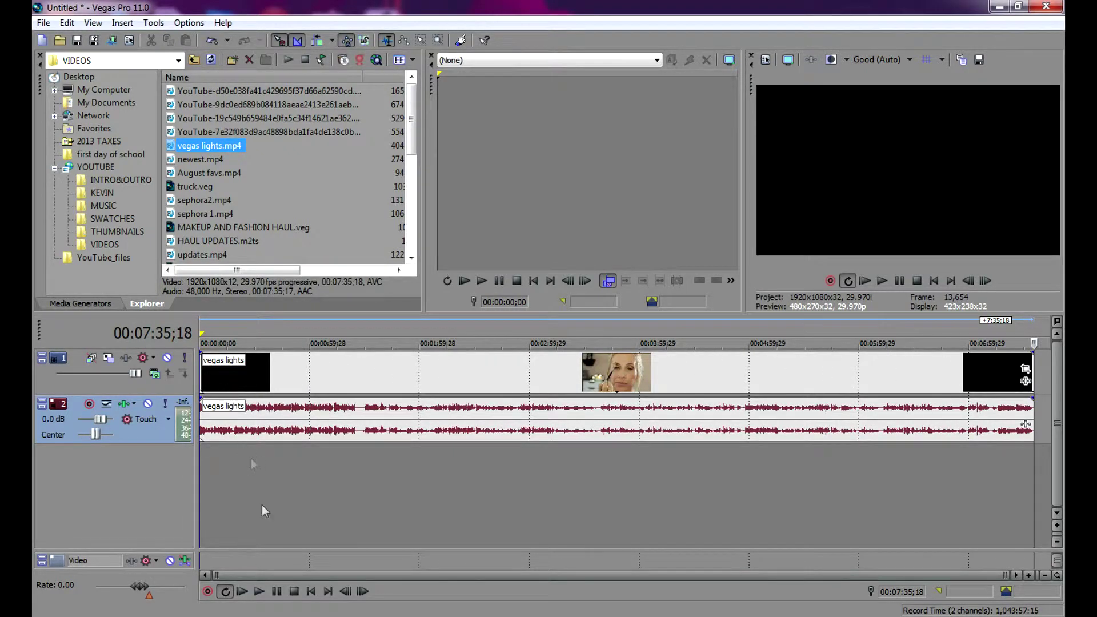
# - Preview several points along the vegas lights clip on the timeline
pyautogui.click(255, 577)
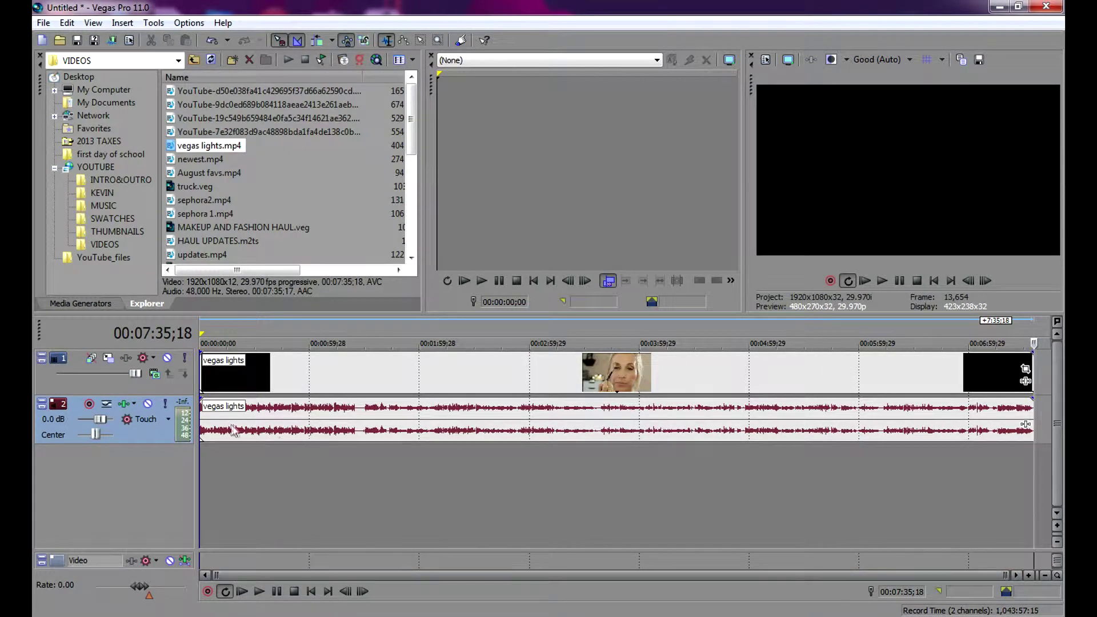
pyautogui.click(456, 375)
pyautogui.click(625, 375)
pyautogui.click(782, 375)
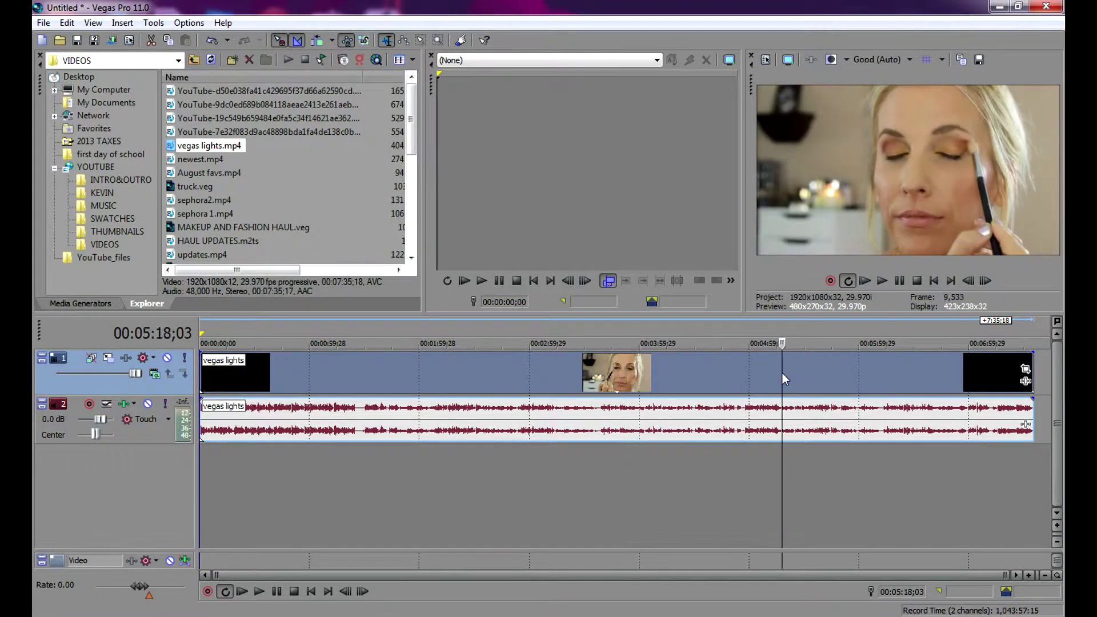
pyautogui.click(884, 376)
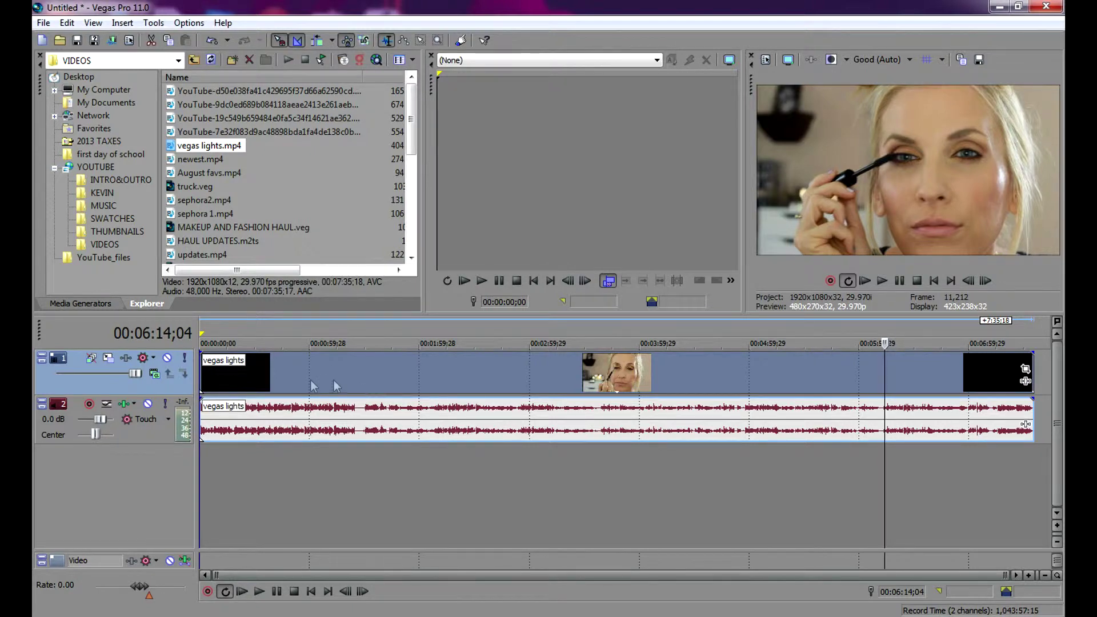
# - Insert a new video track above the vegas lights track and place the timeline cursor at 00:00:27;12
pyautogui.rightClick(185, 389)
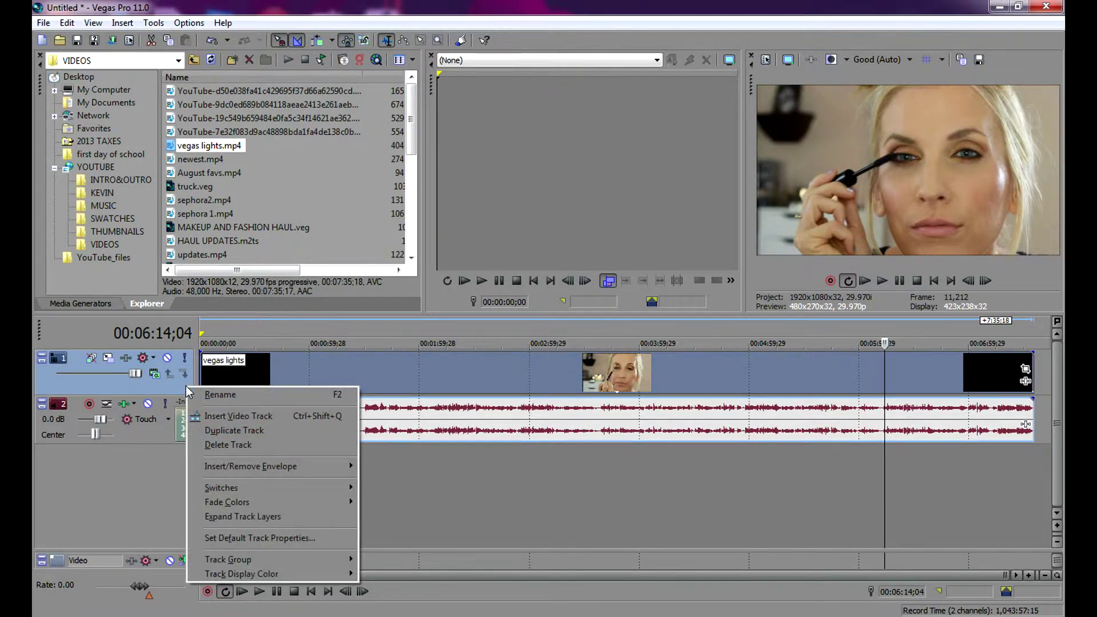
pyautogui.click(235, 416)
pyautogui.click(249, 375)
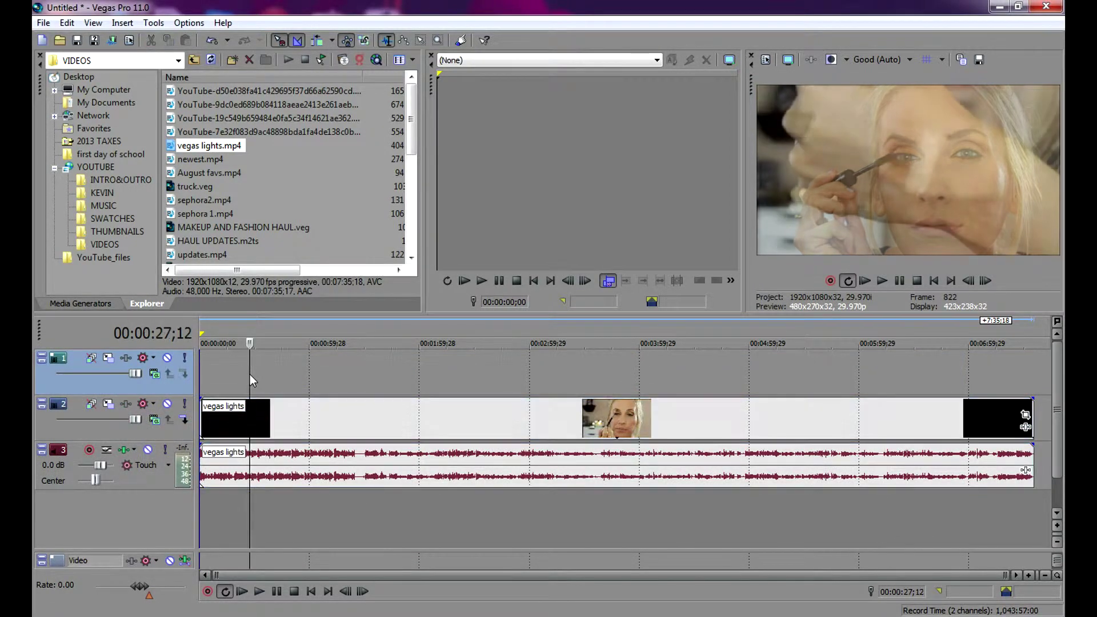
# - Load swatches.mp4 from the SWATCHES folder into the Trimmer
pyautogui.click(111, 218)
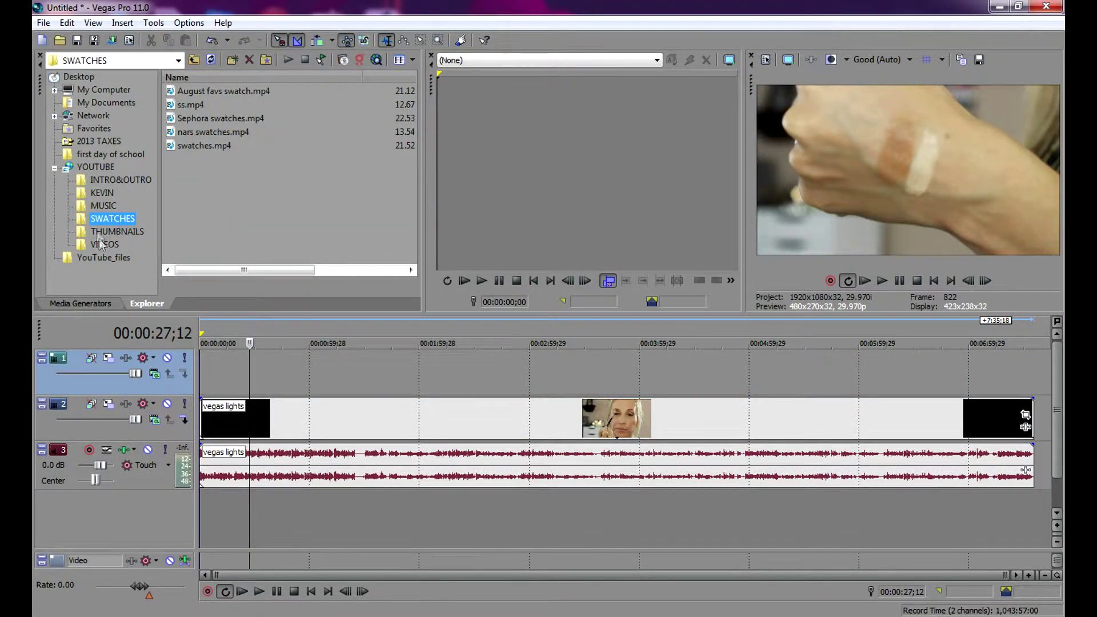
pyautogui.click(208, 95)
pyautogui.click(193, 148)
pyautogui.moveTo(192, 147); pyautogui.dragTo(488, 165)
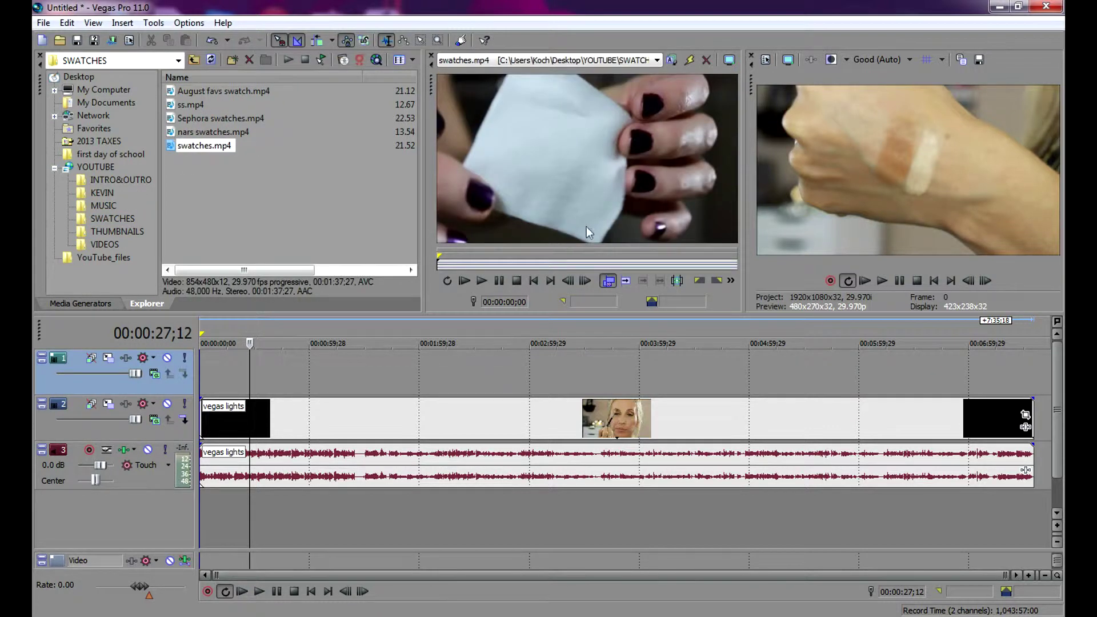
# - Mark a section of swatches.mp4 in the Trimmer with its in point at 00:00:46;21 and out point at 00:00:49;21
pyautogui.moveTo(461, 265); pyautogui.dragTo(580, 264)
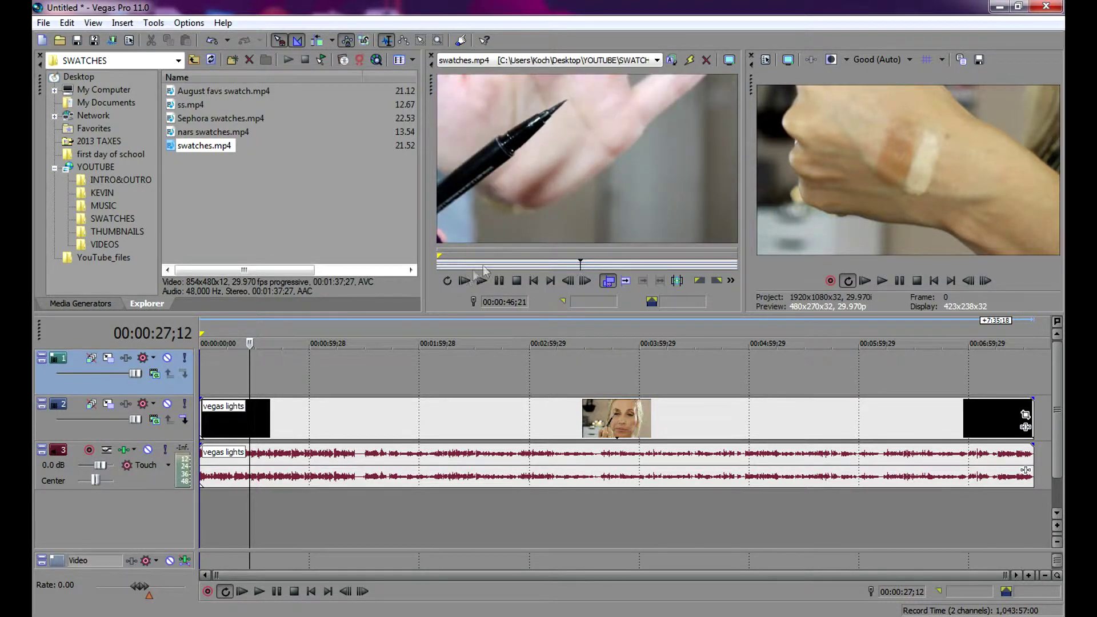
pyautogui.click(699, 281)
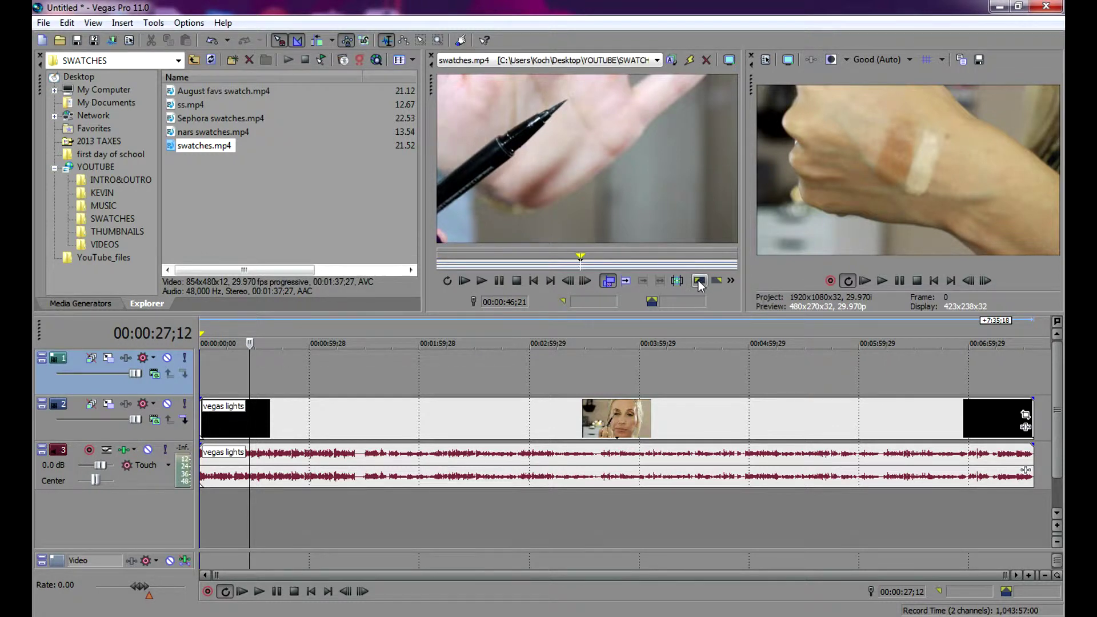
pyautogui.click(499, 282)
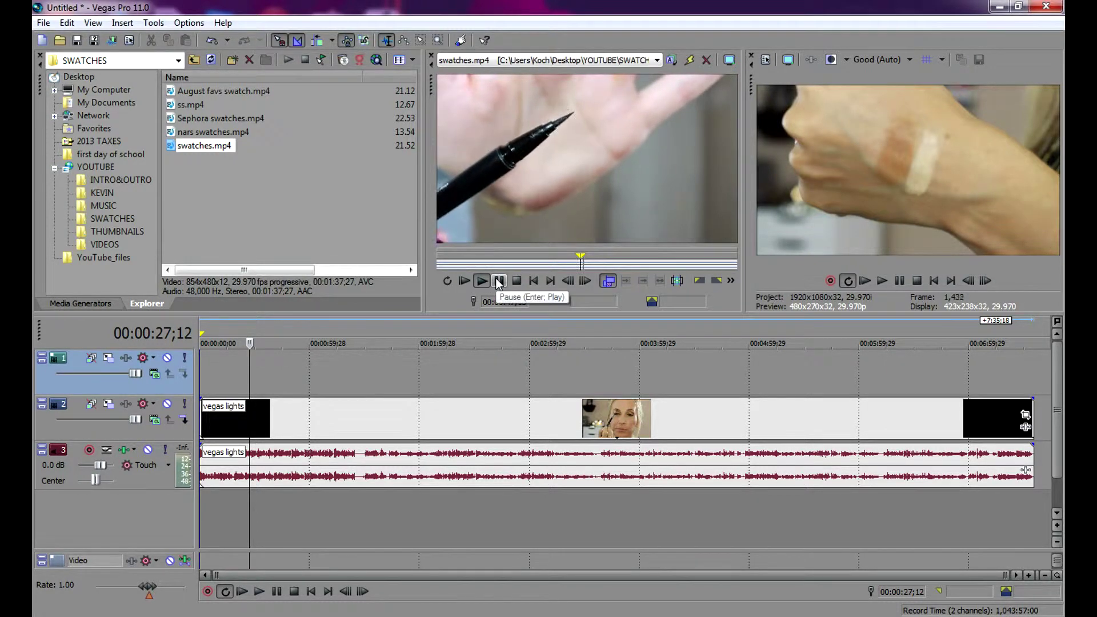
pyautogui.click(500, 282)
pyautogui.click(716, 280)
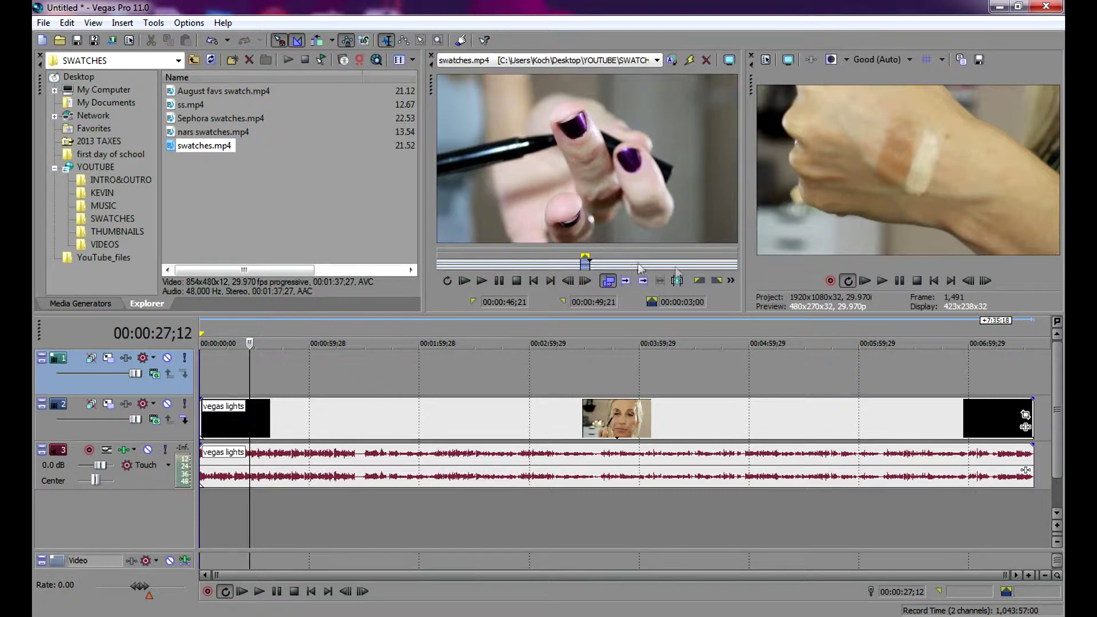
# - Place the marked swatches section on the new video track at 00:00:27;12 and lower its audio gain to -Inf
pyautogui.moveTo(585, 266); pyautogui.dragTo(256, 377)
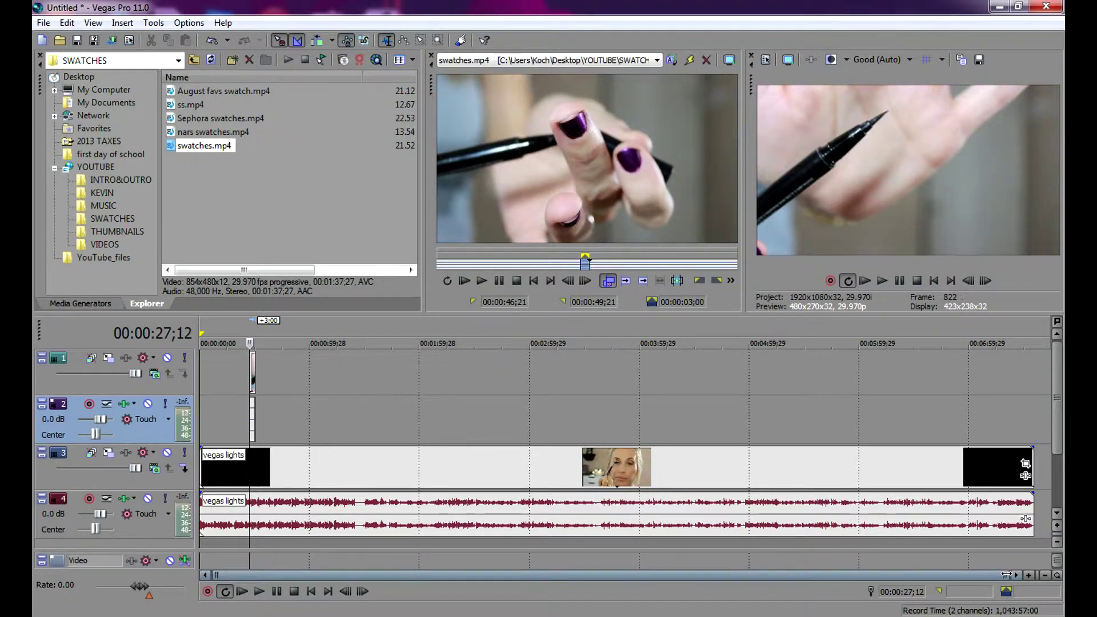
pyautogui.moveTo(1007, 575); pyautogui.dragTo(345, 575)
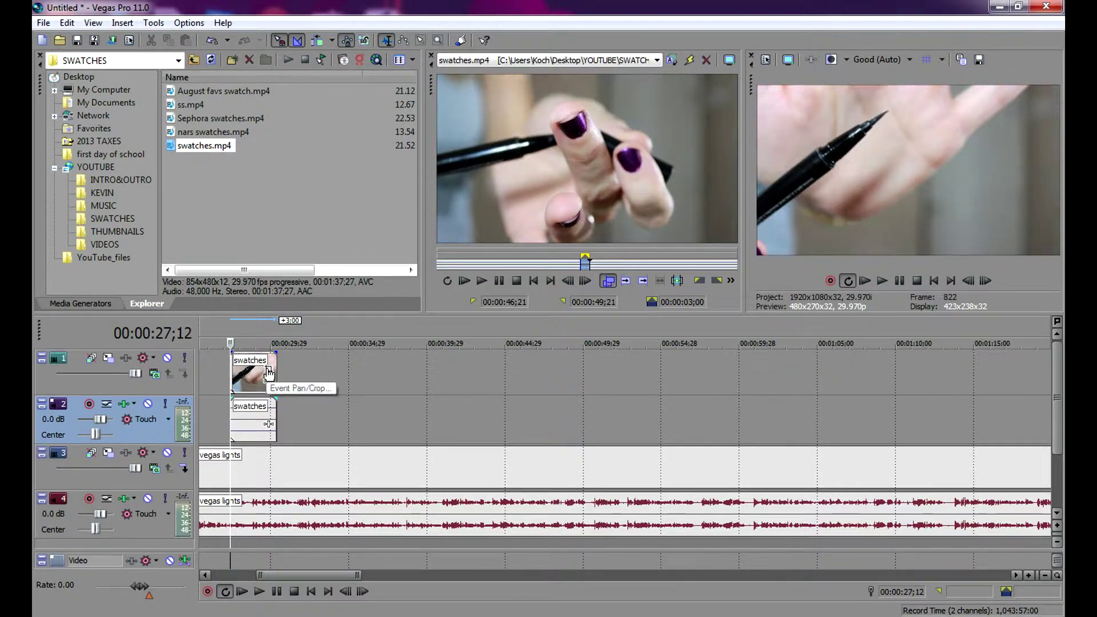
pyautogui.moveTo(260, 401); pyautogui.dragTo(255, 459)
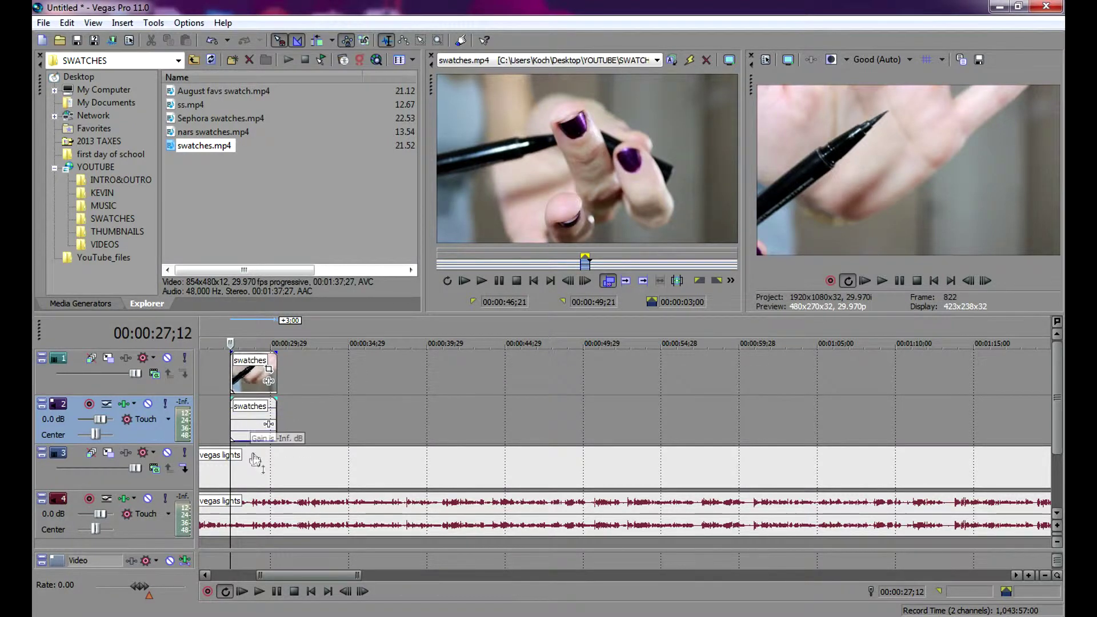
# - Separate the swatches audio from its video and delete it together with its audio track
pyautogui.click(252, 418)
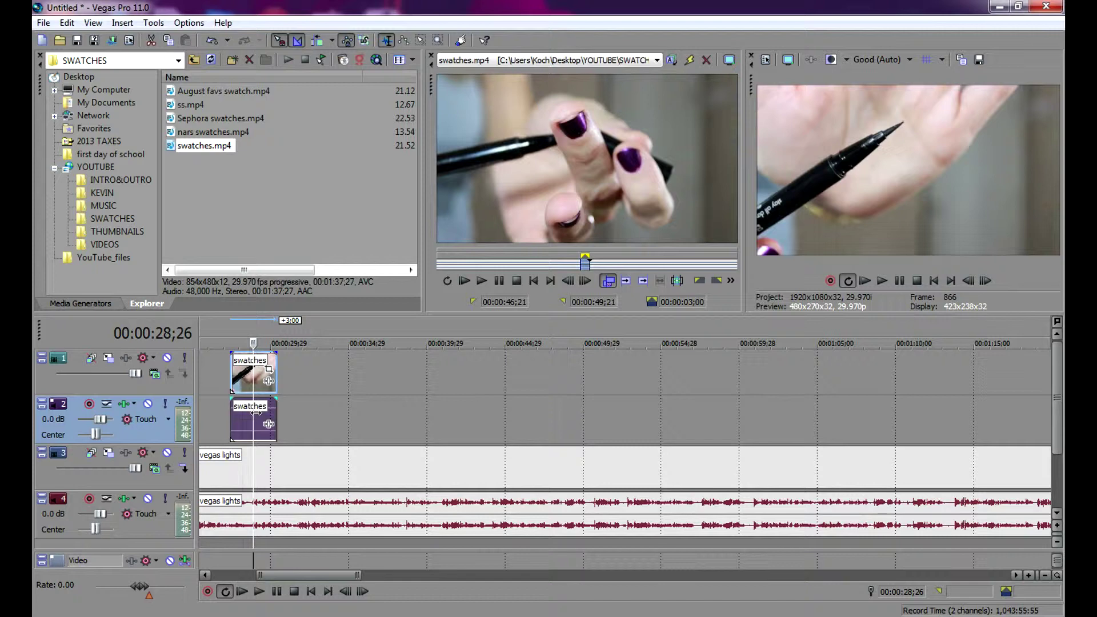
pyautogui.moveTo(247, 428); pyautogui.dragTo(362, 425)
pyautogui.rightClick(361, 424)
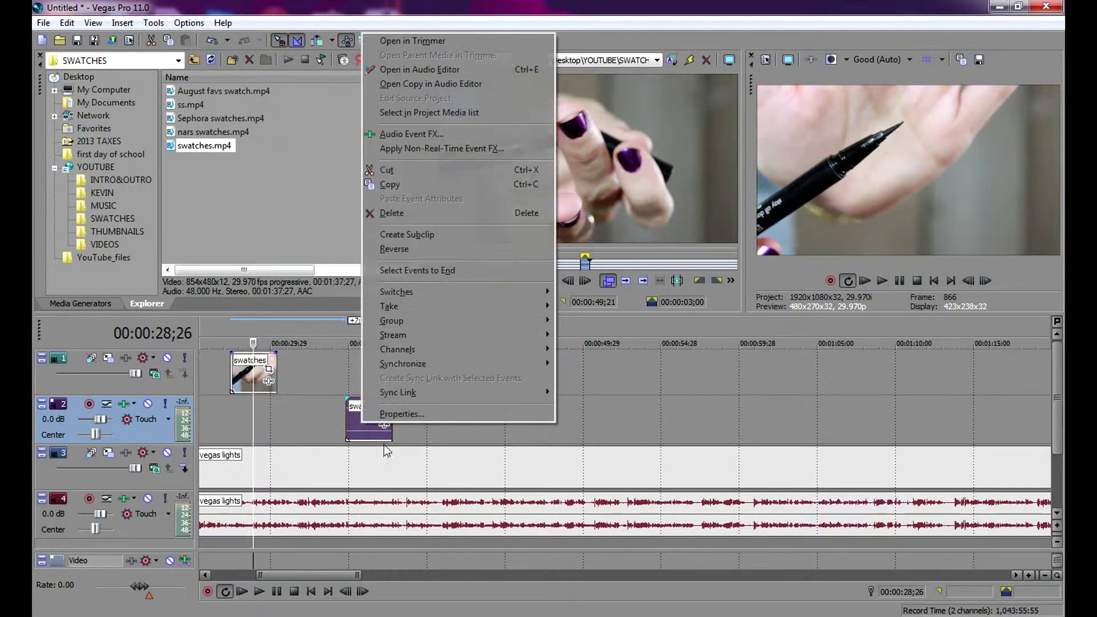
pyautogui.click(421, 211)
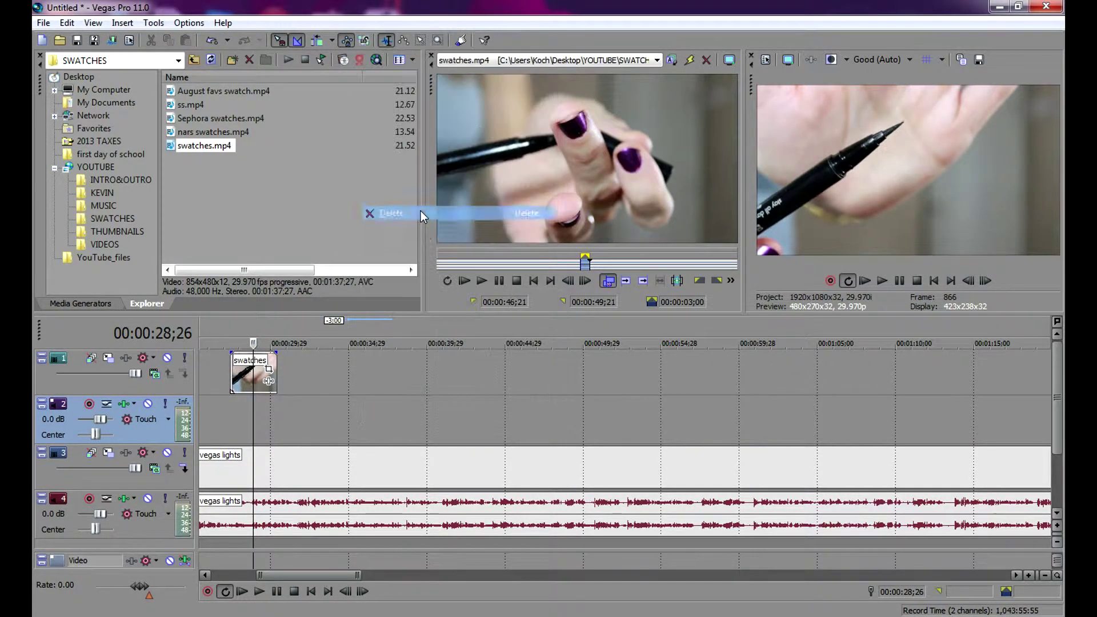
pyautogui.rightClick(156, 433)
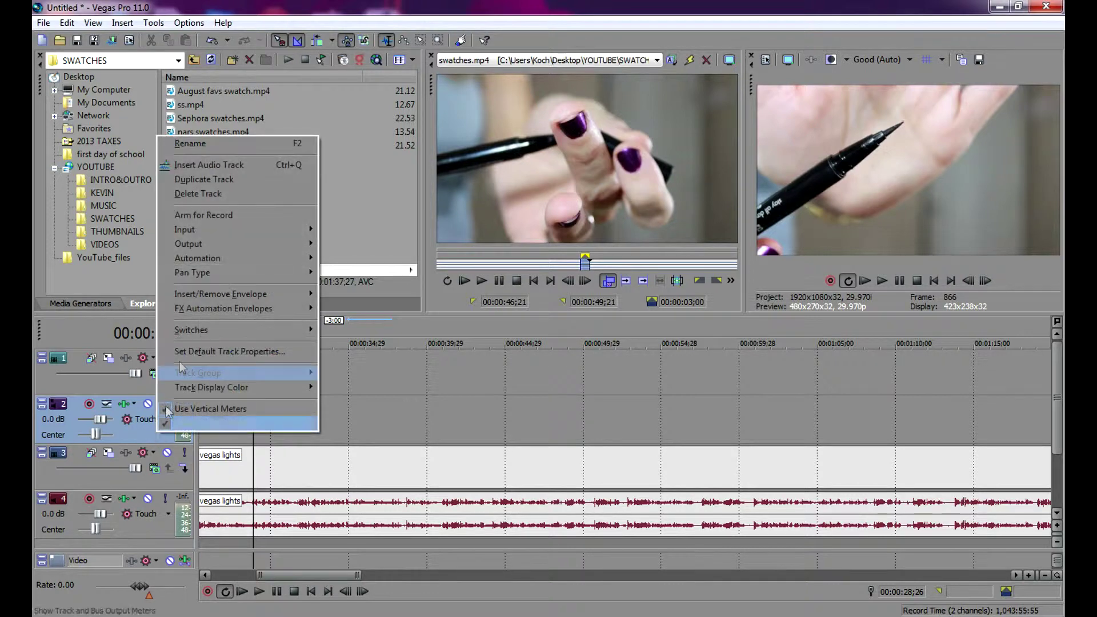
pyautogui.click(214, 195)
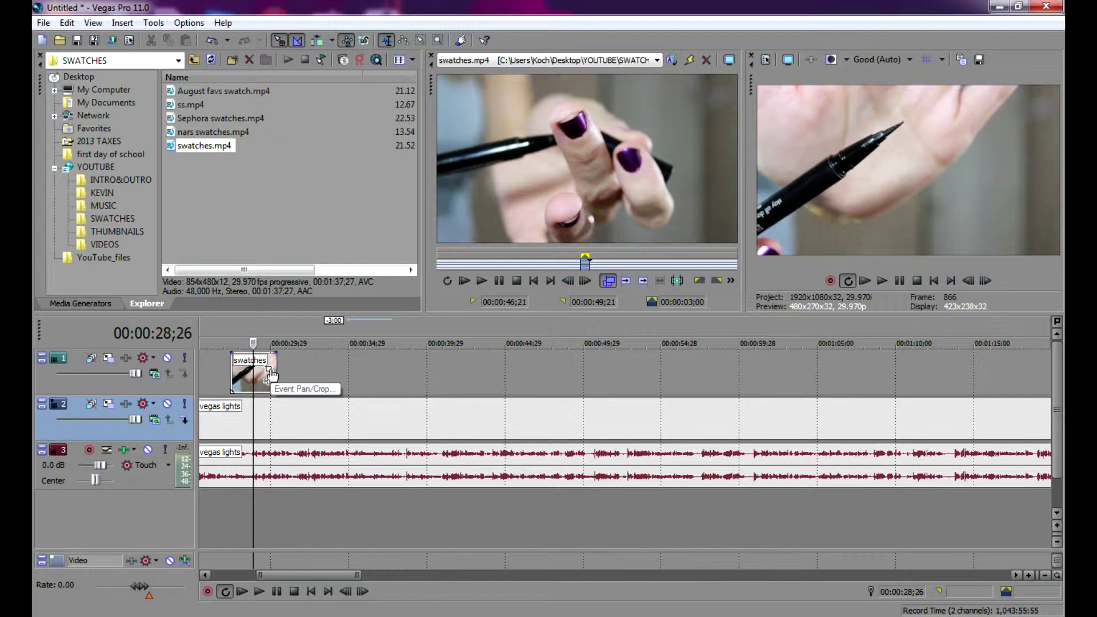
# - Open Event Pan/Crop for the swatches clip with the cursor at 00:00:28;16 and enlarge the editing area
pyautogui.click(269, 370)
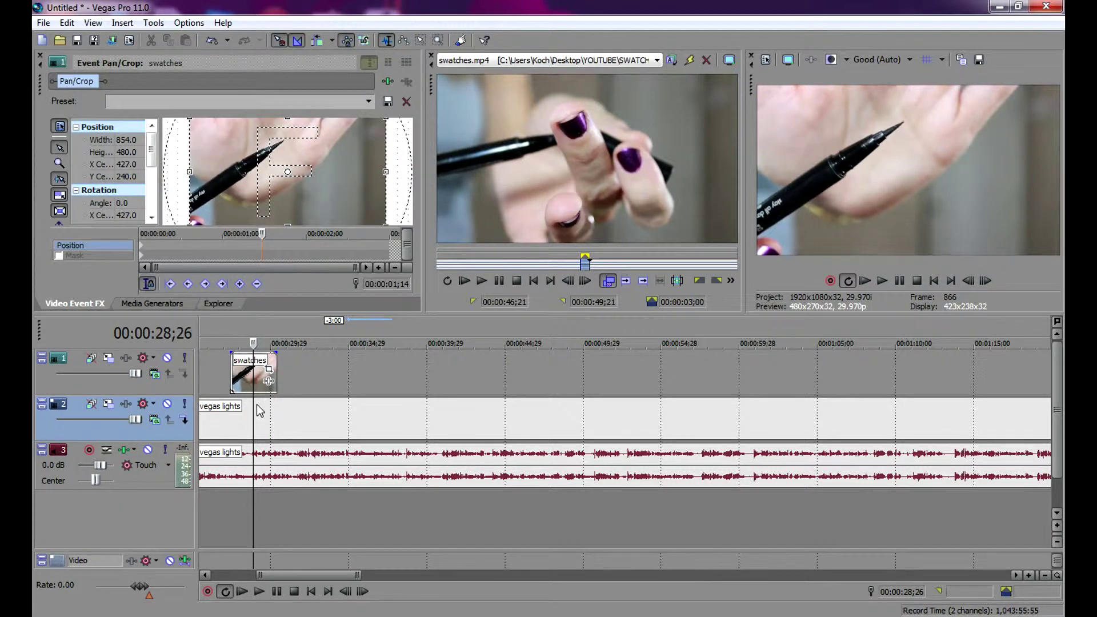
pyautogui.moveTo(253, 408)
pyautogui.mouseDown()
pyautogui.moveTo(264, 409)
pyautogui.moveTo(248, 412)
pyautogui.mouseUp()
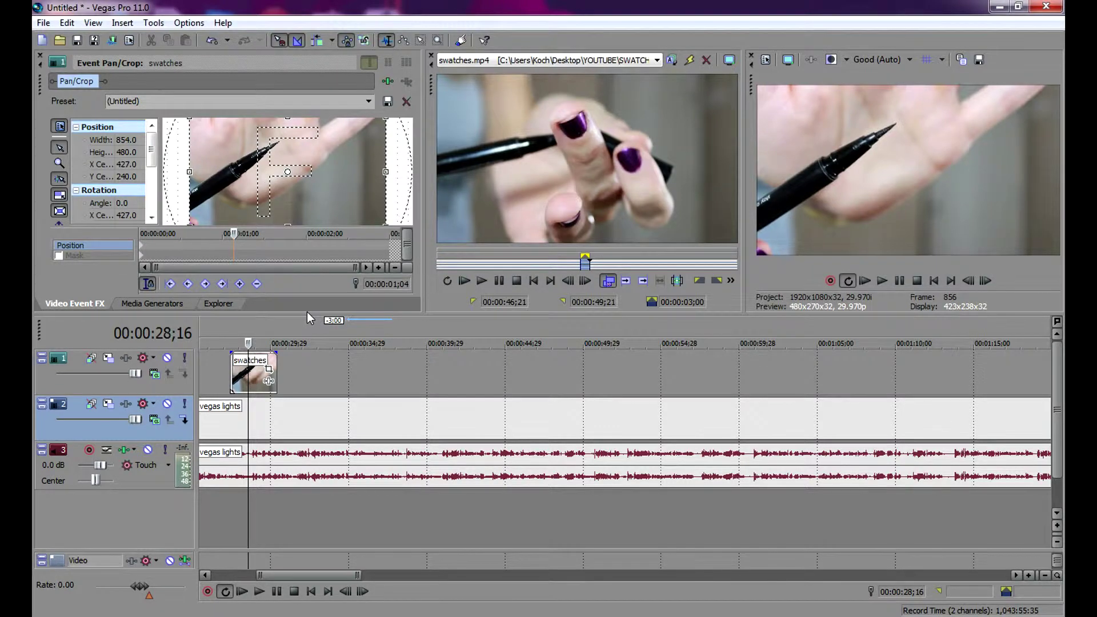
pyautogui.moveTo(307, 313); pyautogui.dragTo(298, 458)
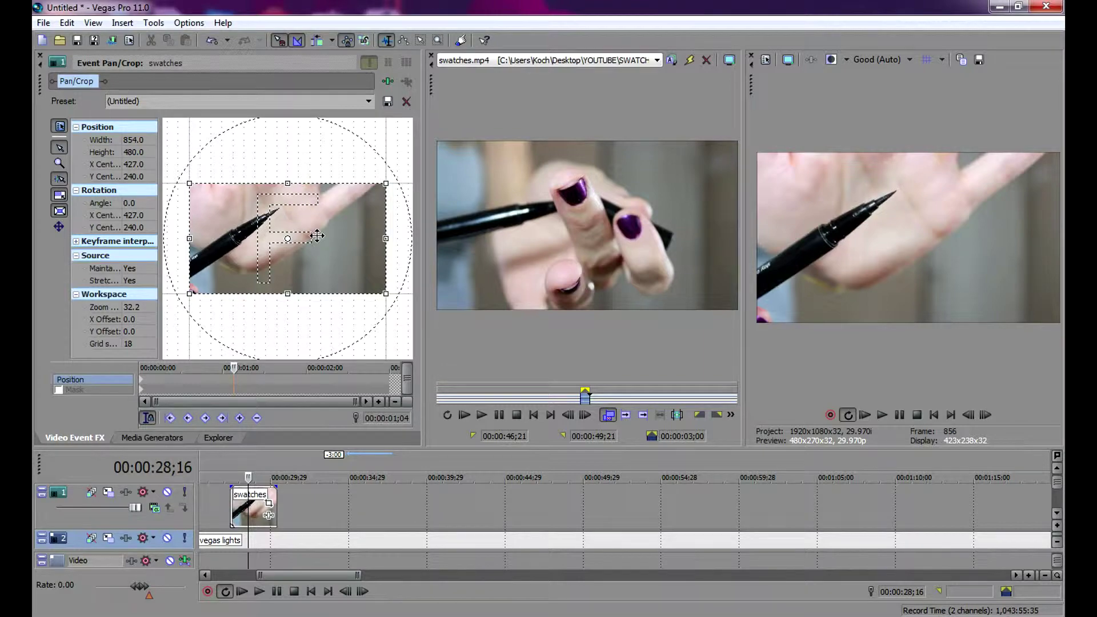
pyautogui.scroll(-5, 317, 235)
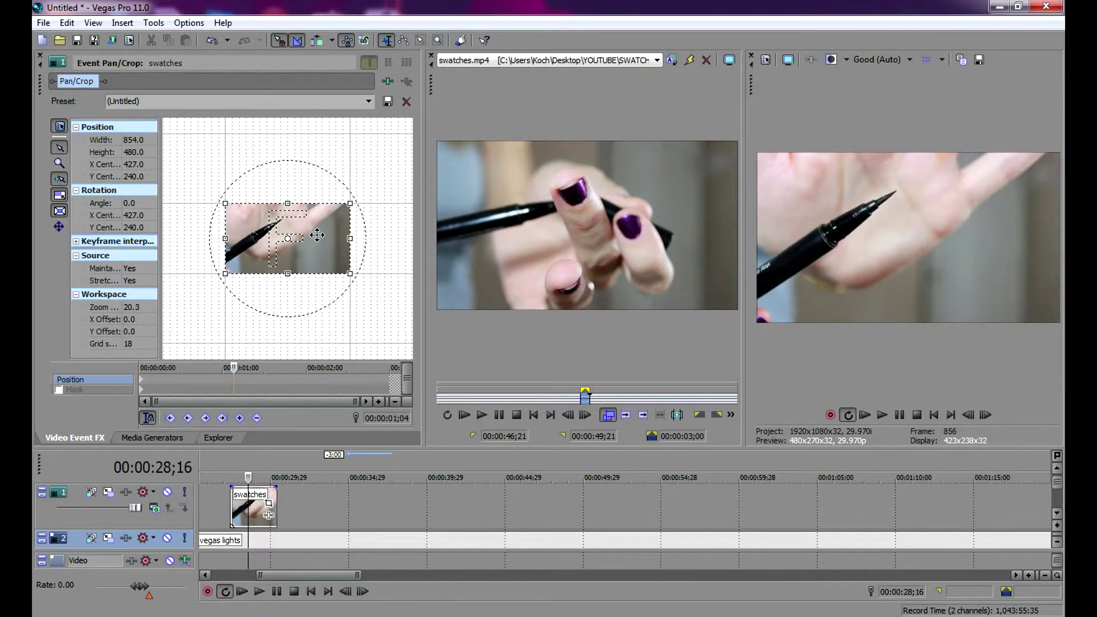
pyautogui.scroll(-1, 317, 235)
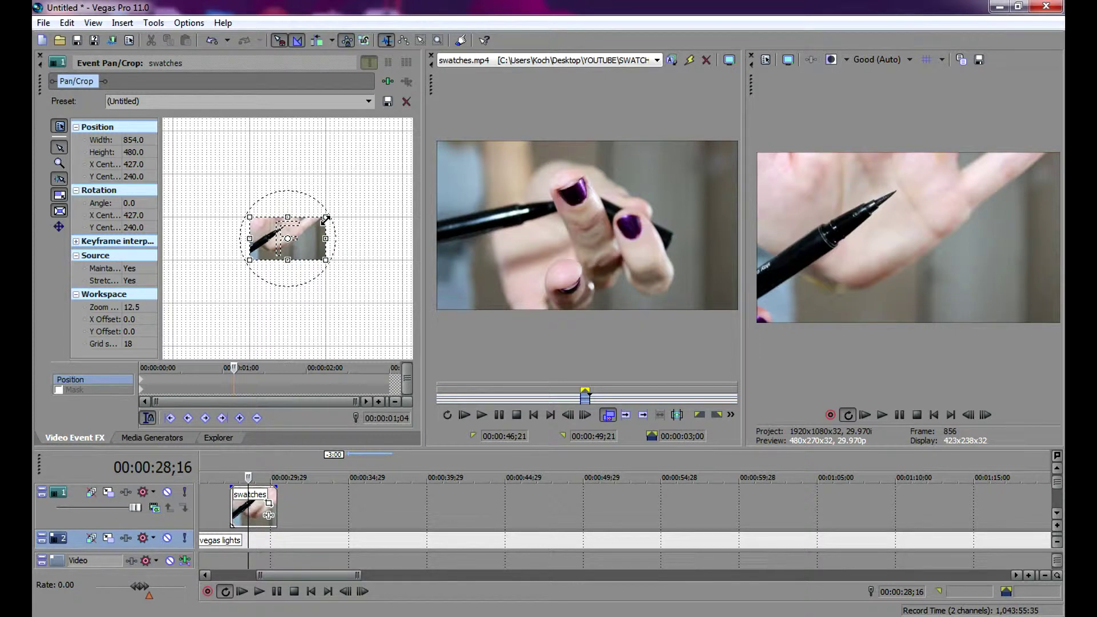
# - Enlarge the crop frame to about 2,657 × 1,493 and shift it so the small swatches picture sits in the lower-left corner
pyautogui.moveTo(325, 219); pyautogui.dragTo(405, 168)
pyautogui.moveTo(295, 243); pyautogui.dragTo(313, 236)
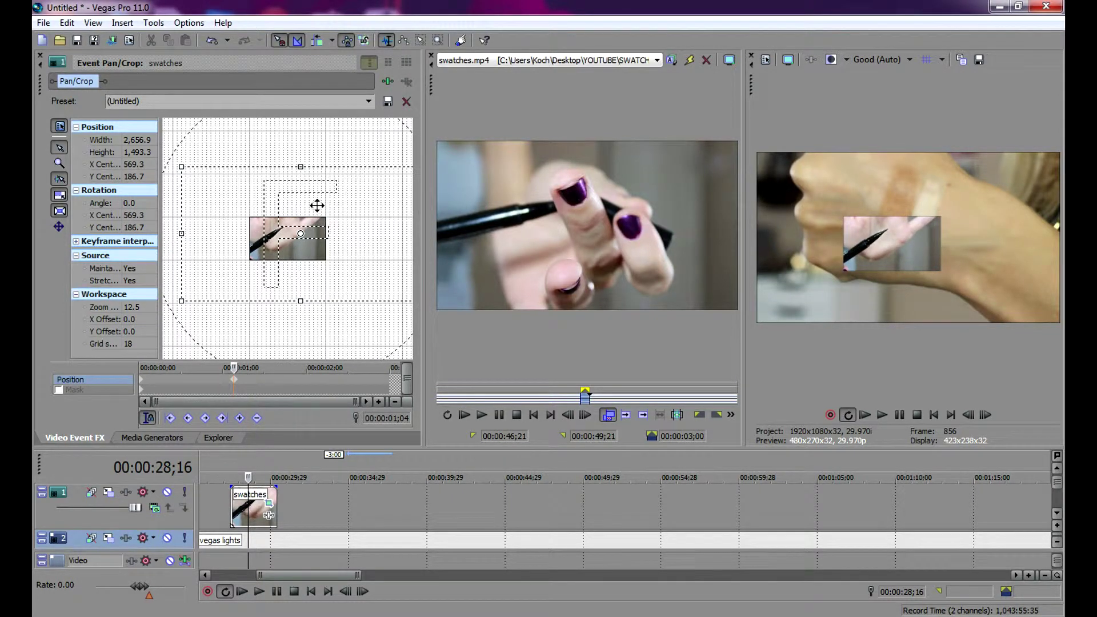
pyautogui.moveTo(299, 246); pyautogui.dragTo(367, 205)
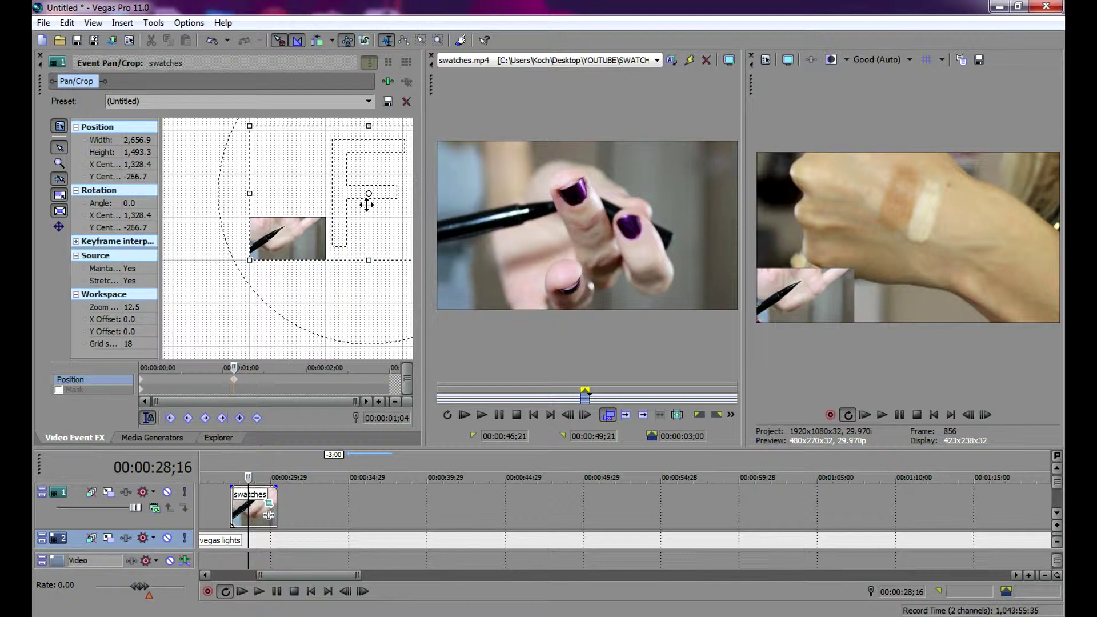
# - Resize the swatches crop frame to about 1,328 × 747, centred near 712, 107, with the picture in the lower-left corner
pyautogui.moveTo(373, 209); pyautogui.dragTo(275, 282)
pyautogui.moveTo(389, 200); pyautogui.dragTo(336, 254)
pyautogui.moveTo(271, 264); pyautogui.dragTo(287, 243)
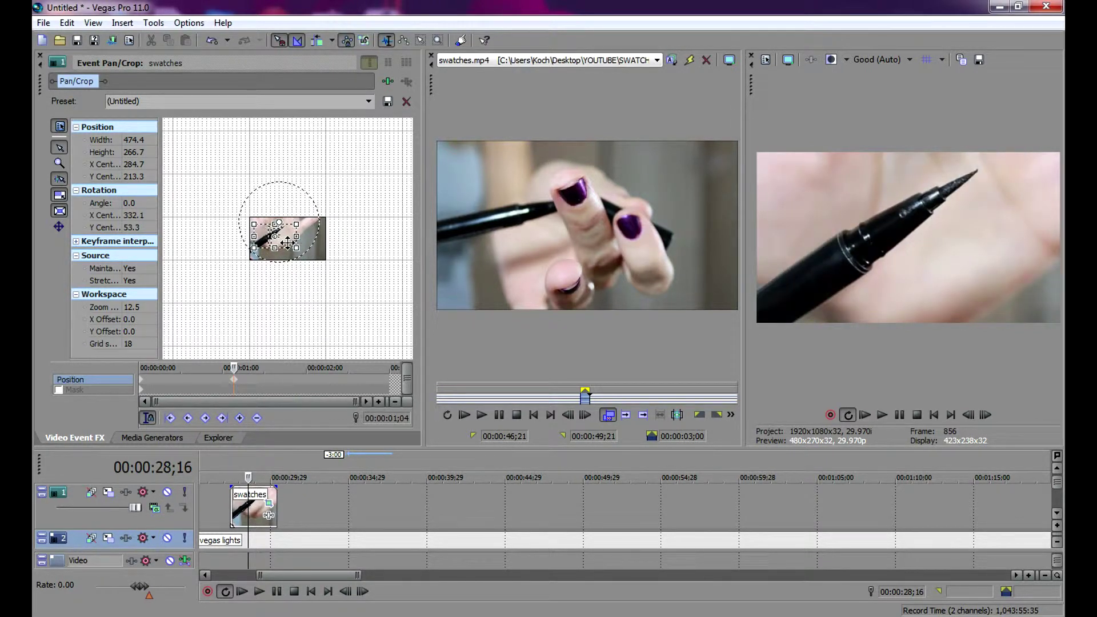
pyautogui.moveTo(295, 223); pyautogui.dragTo(291, 225)
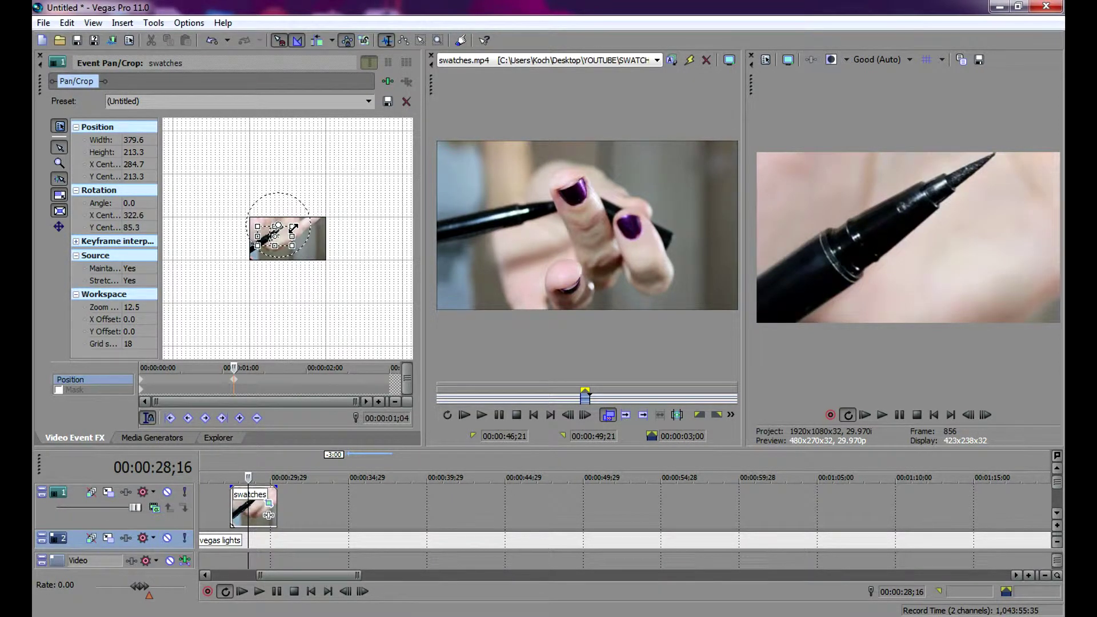
pyautogui.moveTo(293, 227); pyautogui.dragTo(336, 226)
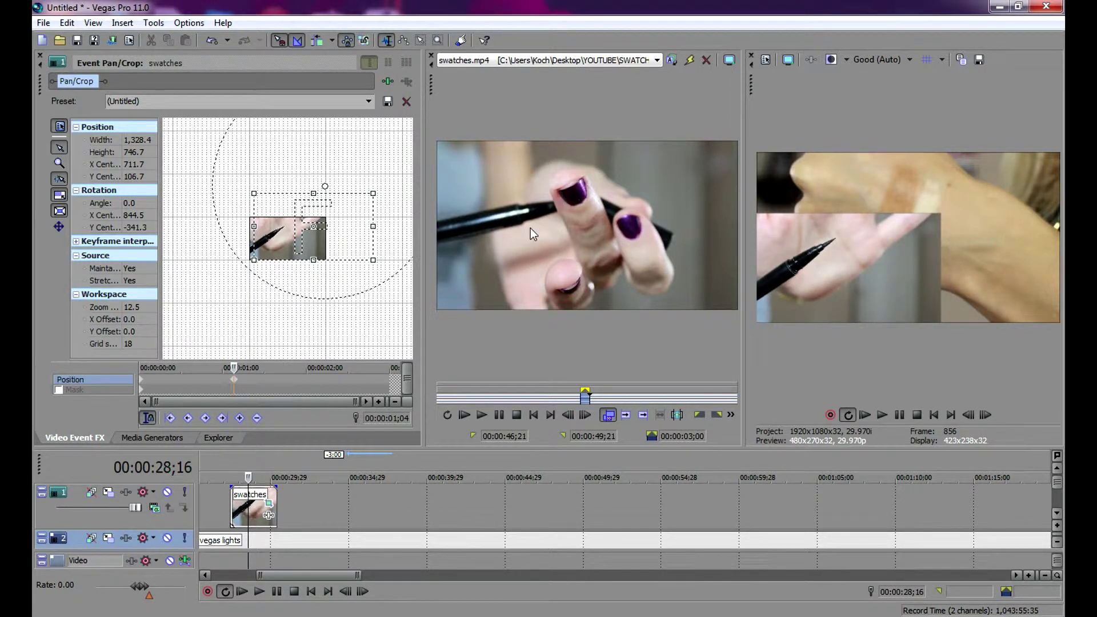
# - Compare the swatches clip's start with its keyframe at 00:00:01;04 and play back the size change between them
pyautogui.click(244, 506)
pyautogui.moveTo(242, 508); pyautogui.dragTo(230, 508)
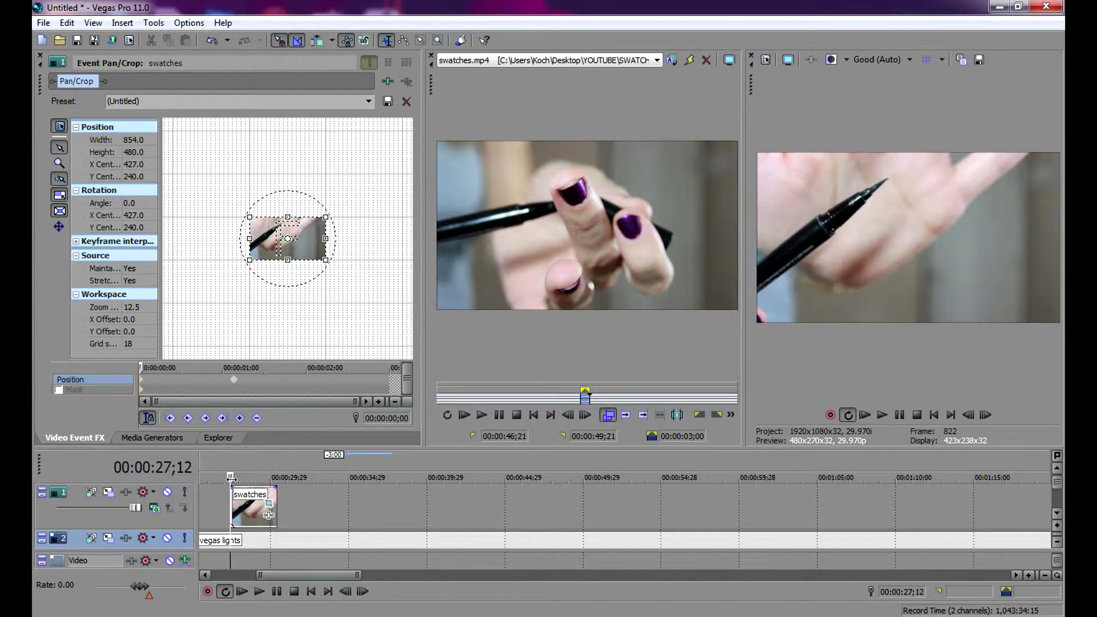
pyautogui.click(235, 387)
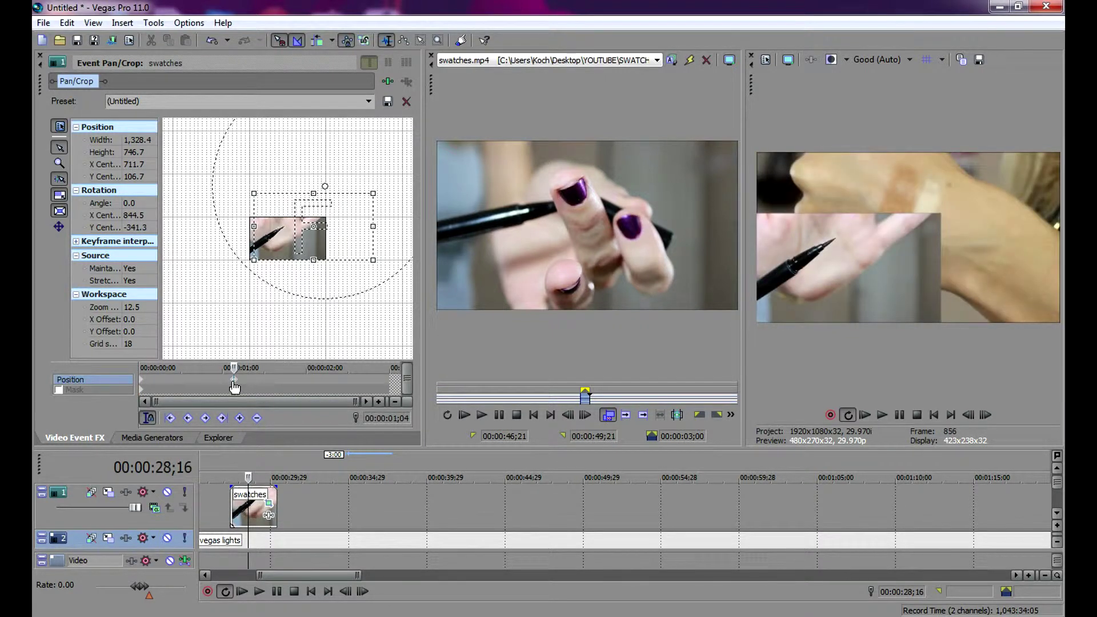
pyautogui.click(248, 511)
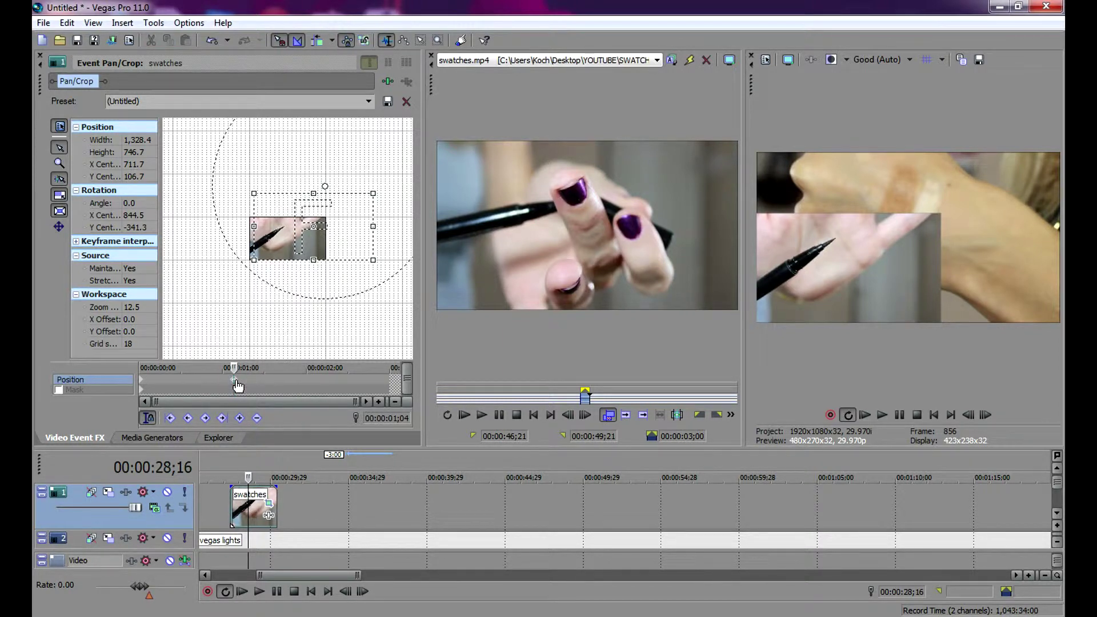
pyautogui.press('space')
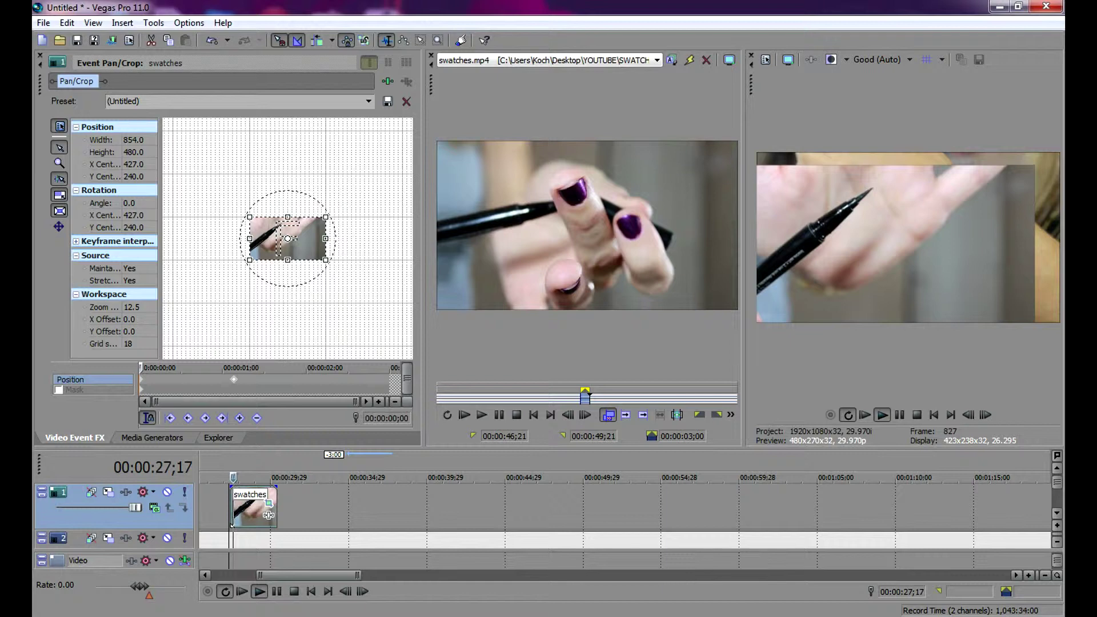
pyautogui.click(230, 478)
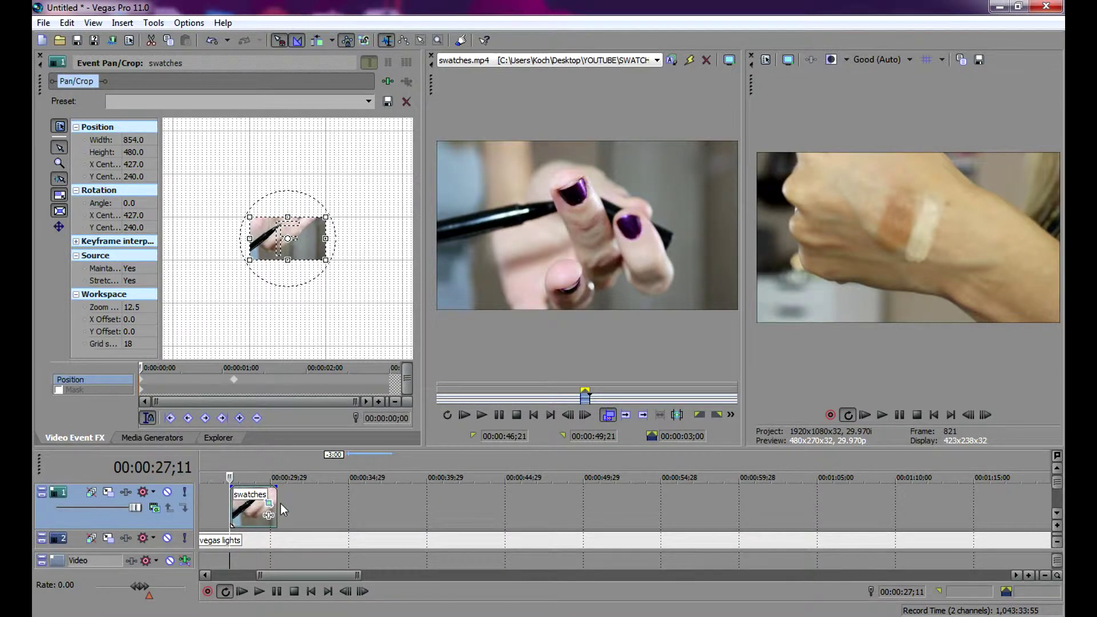
pyautogui.click(247, 506)
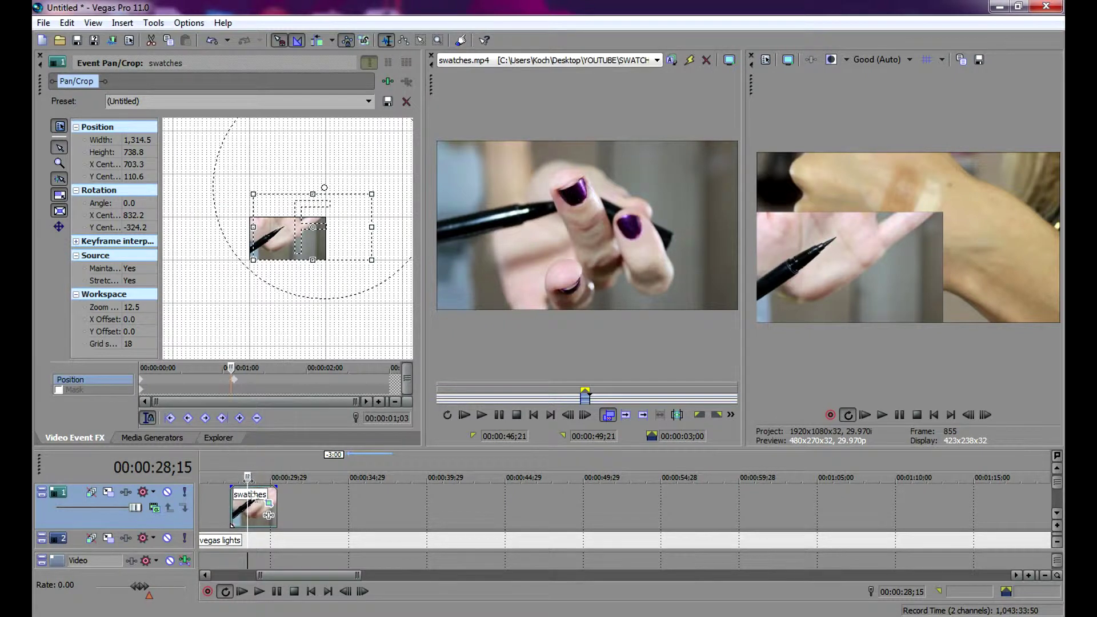
# - Delete the swatches clip's size keyframe at 00:00:01;04 so it fills the frame, and close Event Pan/Crop
pyautogui.click(235, 386)
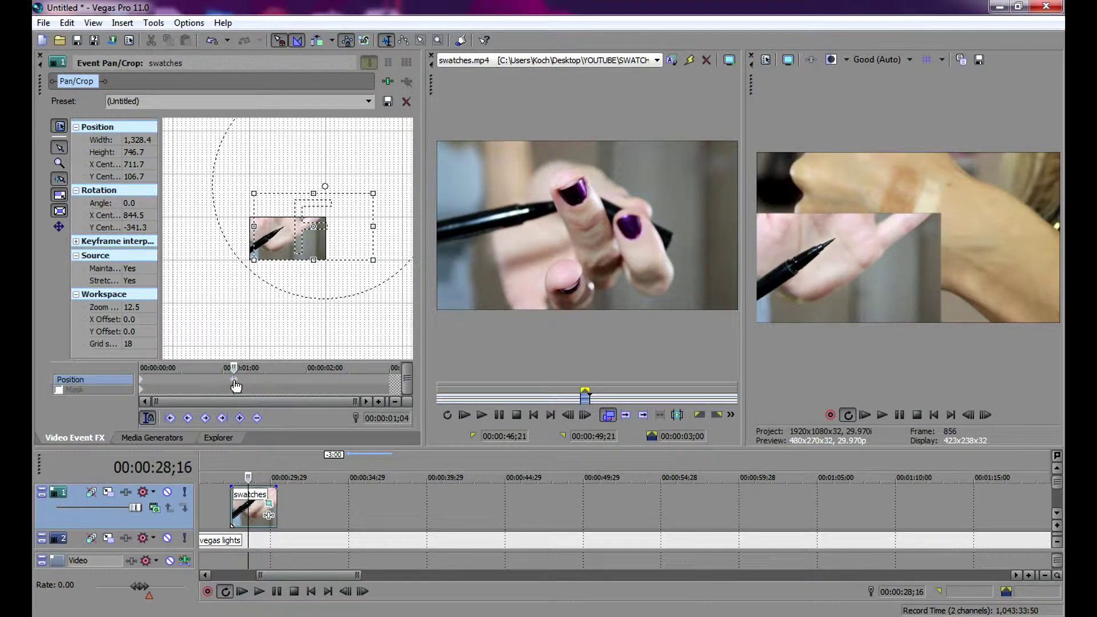
pyautogui.press('Delete')
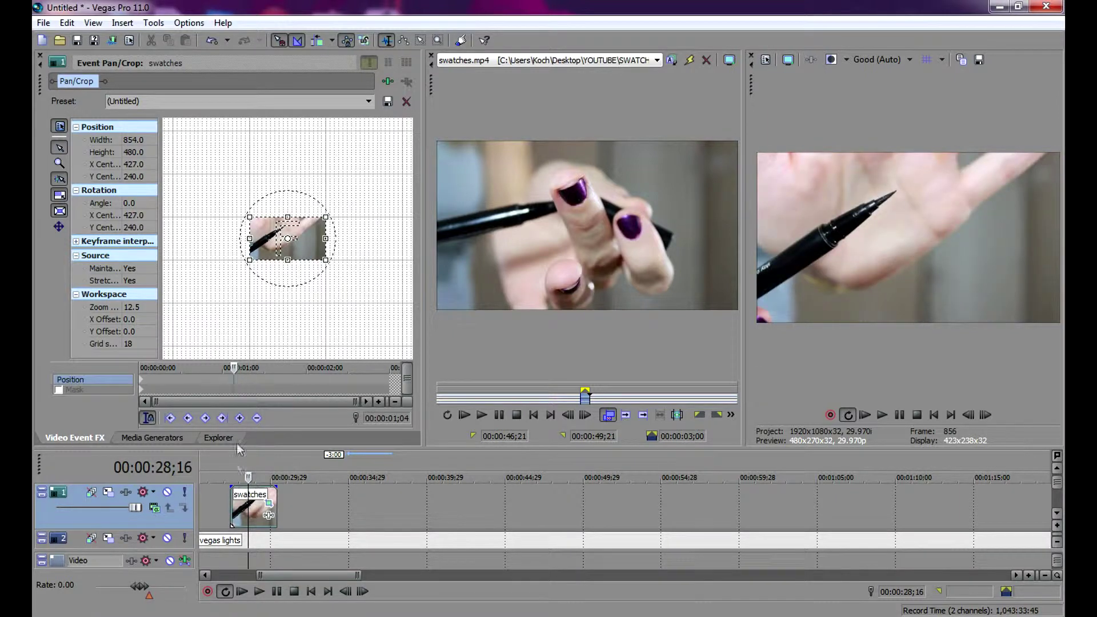
pyautogui.moveTo(248, 513); pyautogui.dragTo(233, 514)
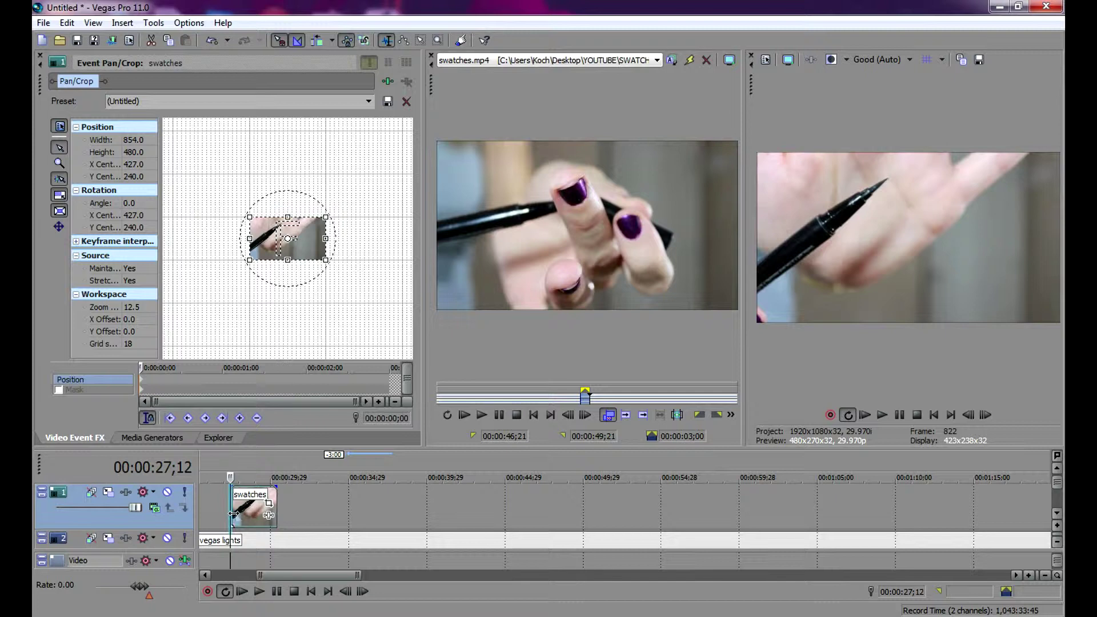
pyautogui.click(271, 507)
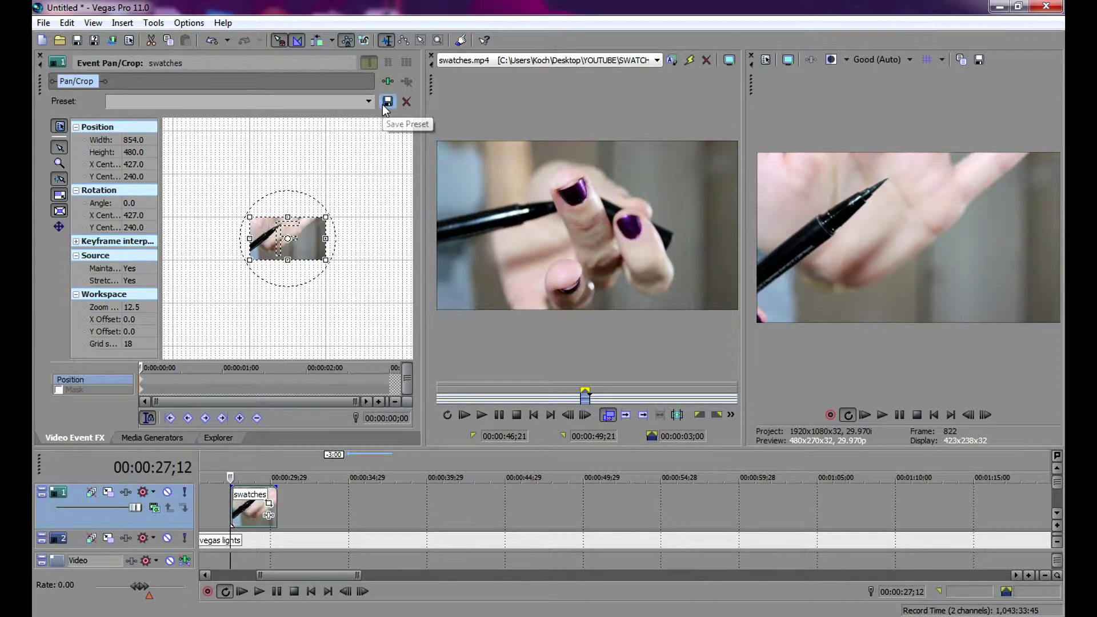
pyautogui.click(40, 55)
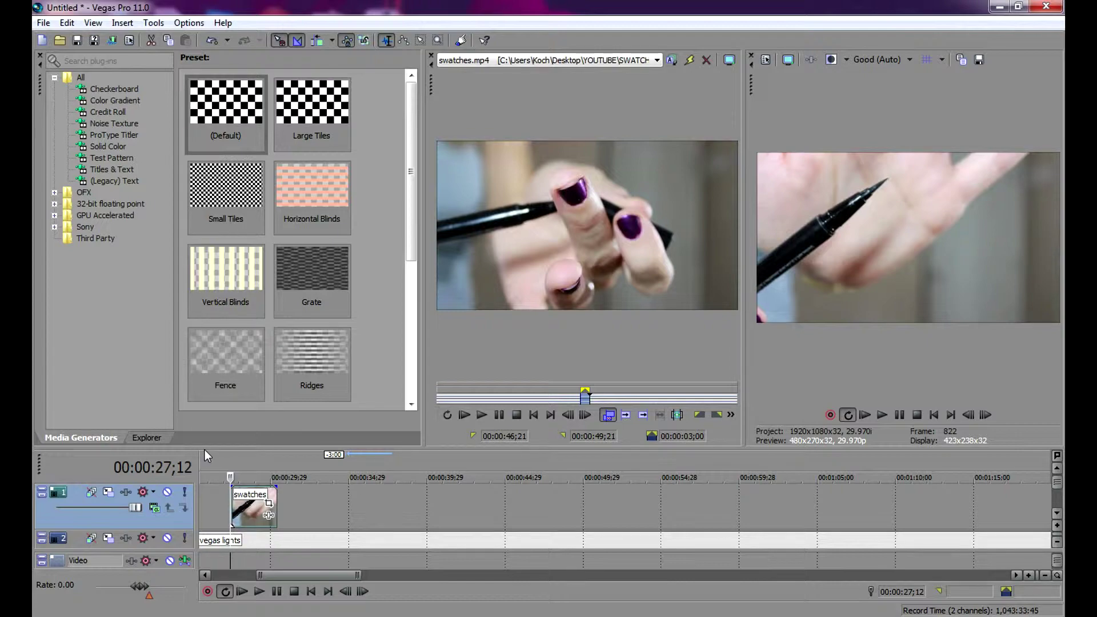
# - Enlarge the timeline area and give the swatches clip a fade-in of about 18 frames and a short fade-out
pyautogui.moveTo(205, 450); pyautogui.dragTo(207, 240)
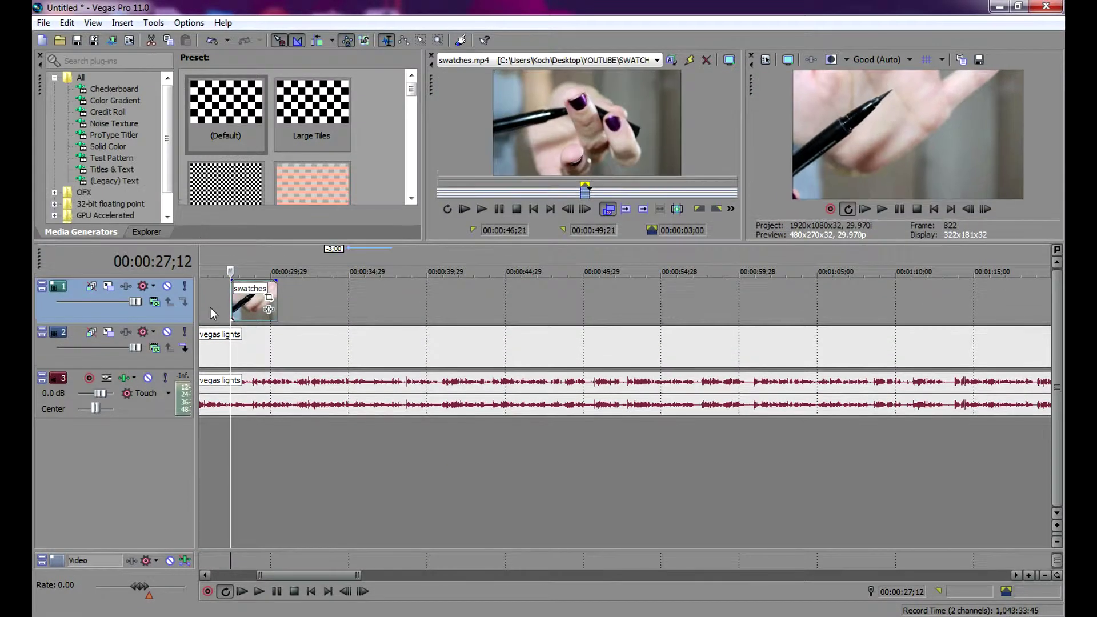
pyautogui.click(223, 299)
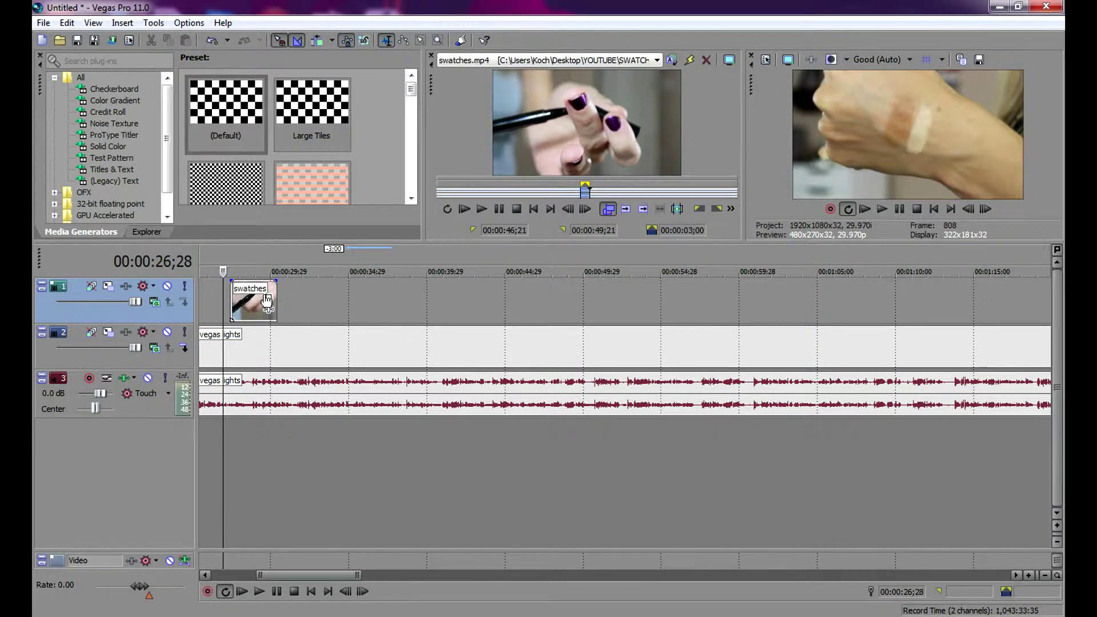
pyautogui.moveTo(228, 280); pyautogui.dragTo(239, 284)
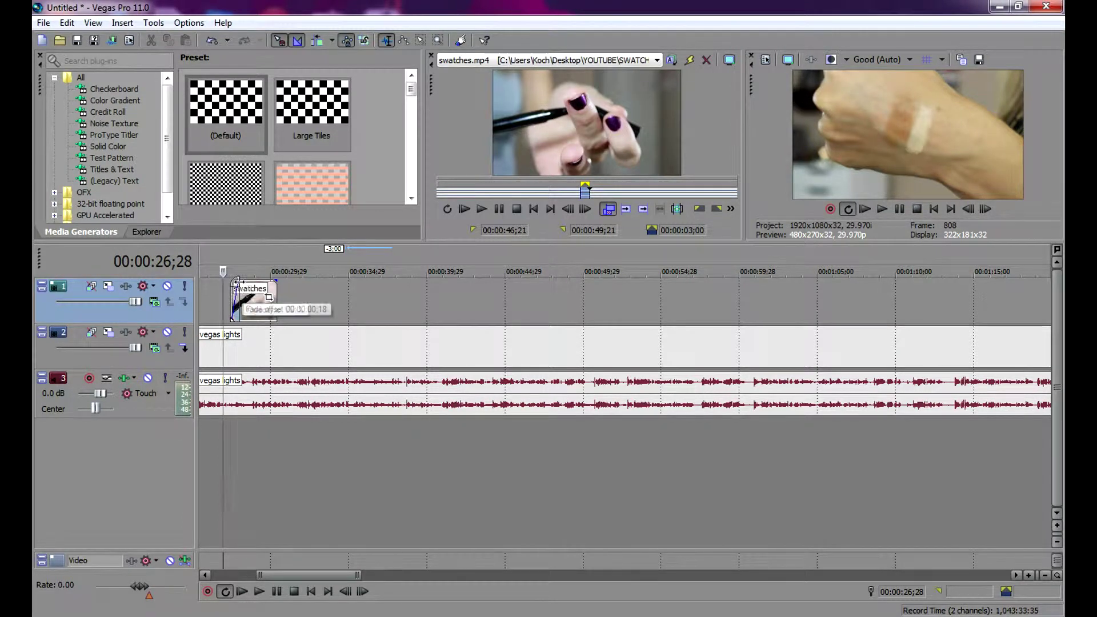
pyautogui.moveTo(278, 281); pyautogui.dragTo(272, 280)
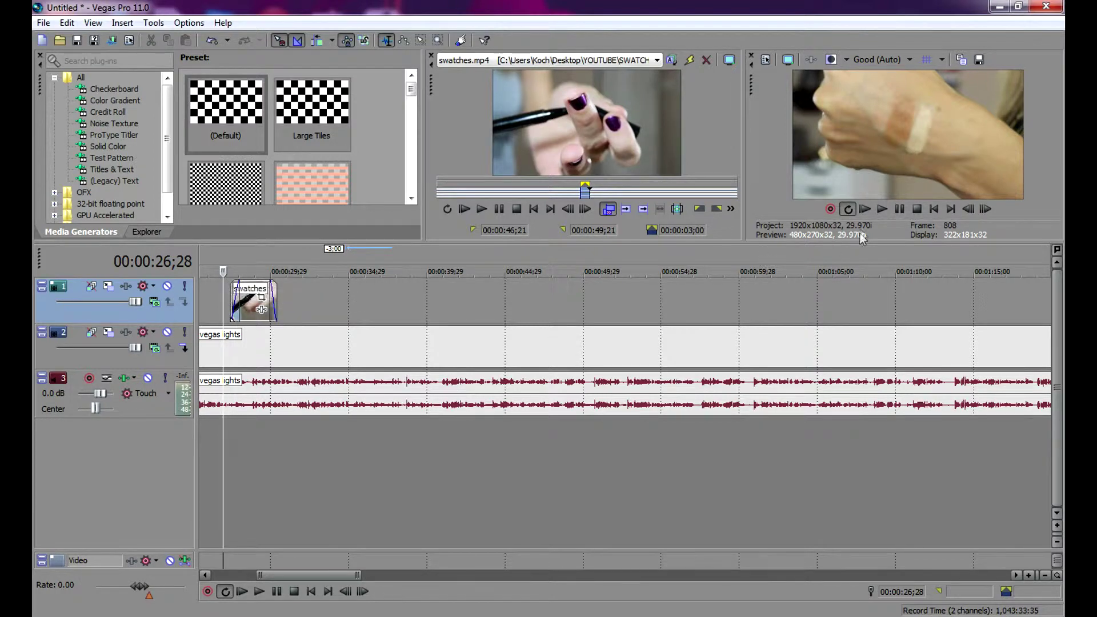
# - Play back the swatches clip's fades over the vegas lights video from 00:00:26;28 and return the timeline view to the project's beginning
pyautogui.click(880, 209)
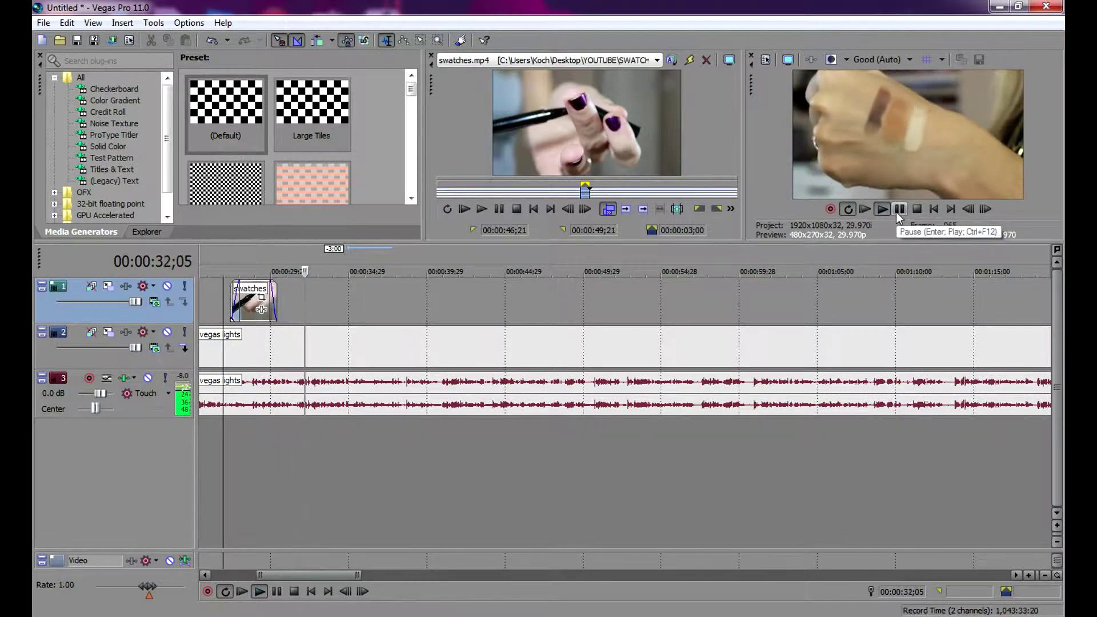
pyautogui.click(897, 209)
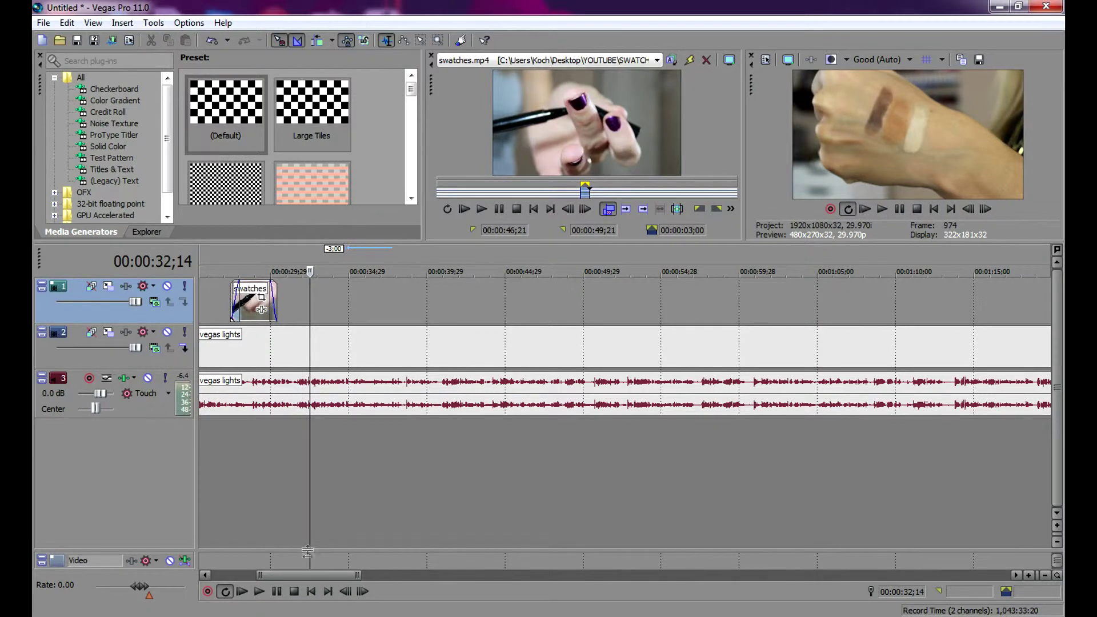
pyautogui.moveTo(314, 576); pyautogui.dragTo(255, 576)
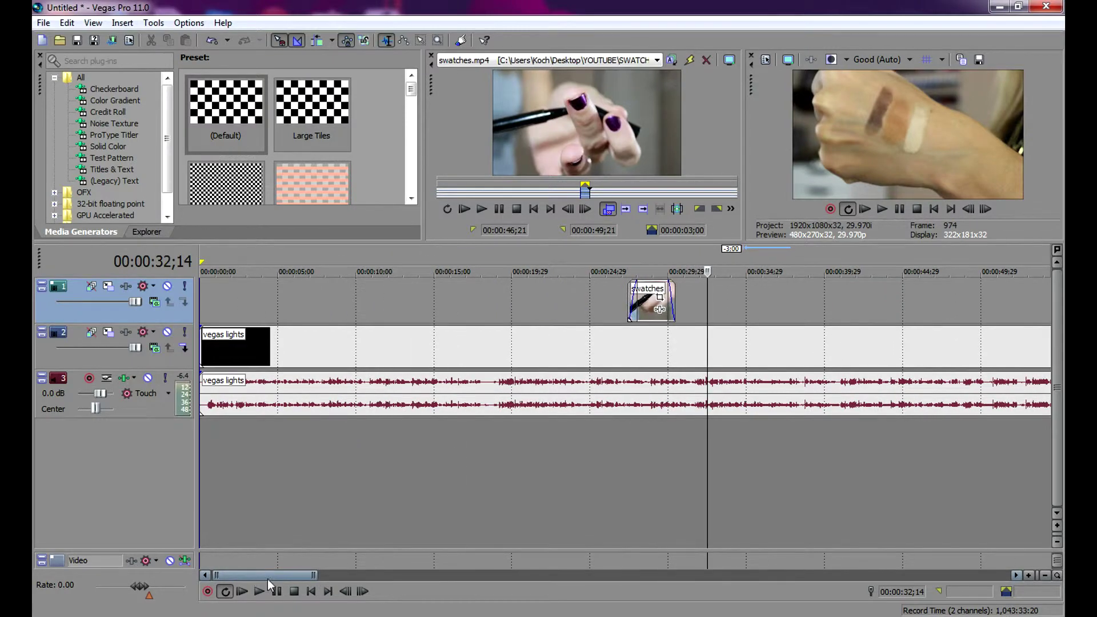